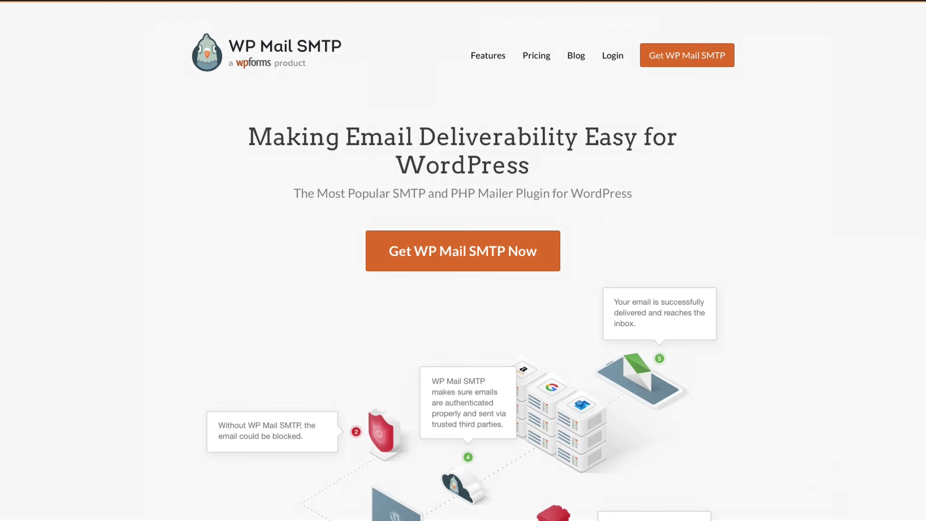
# Step: Scroll the WP Mail SMTP homepage to the not-sending-emails section, then go to WordPress's Add Plugins page
pyautogui.scroll(-5, 463, 260)
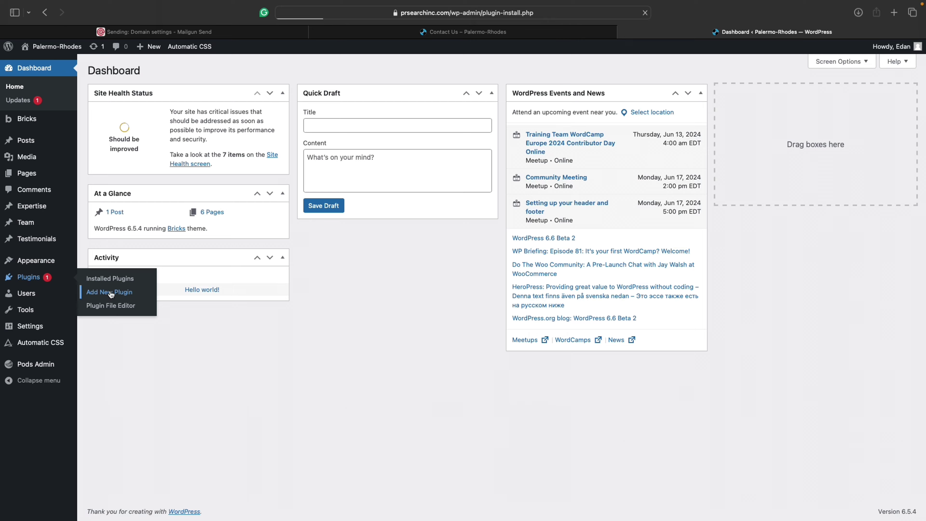
pyautogui.click(108, 292)
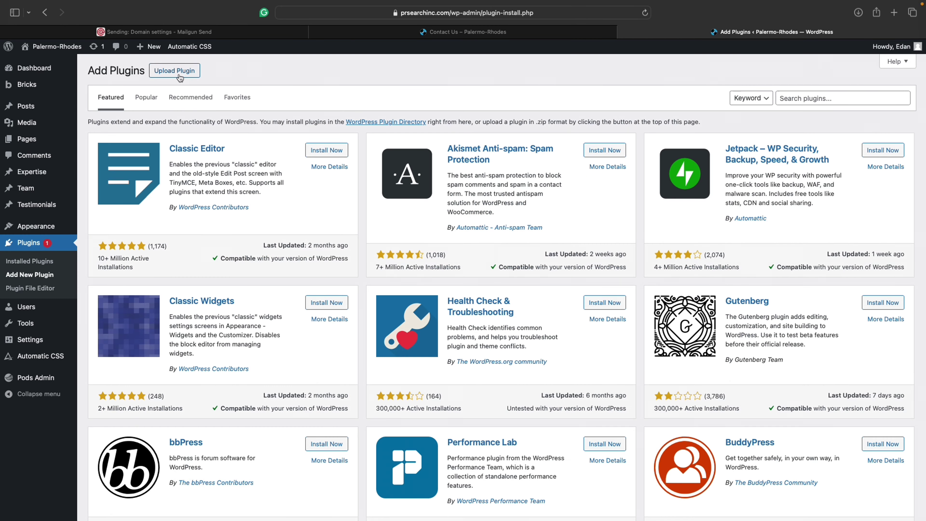
# Step: Search the plugin directory for 'smtp', then install and activate WP Mail SMTP by WPForms
pyautogui.click(840, 98)
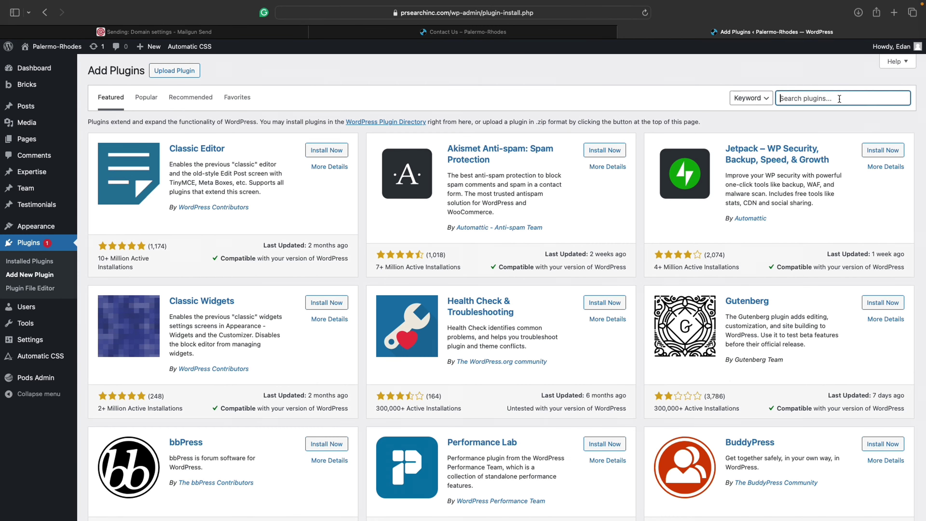
pyautogui.write('smtp')
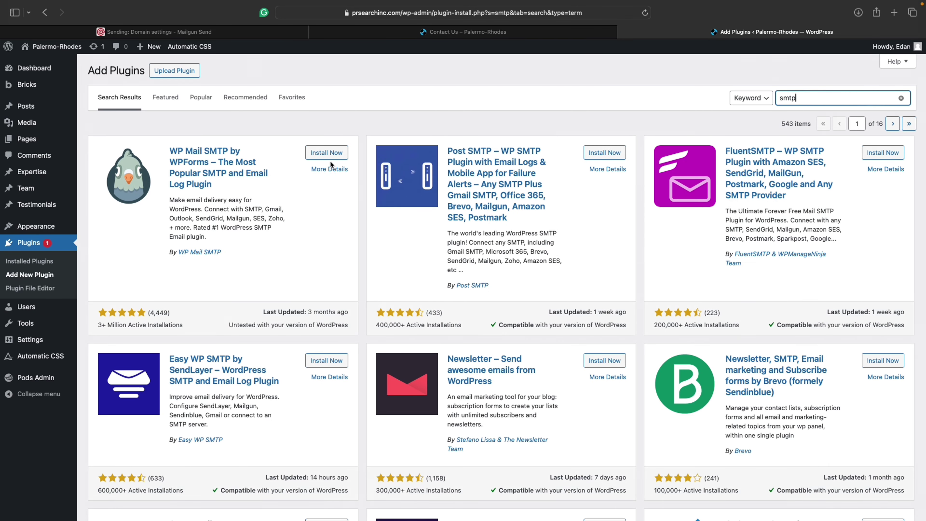
pyautogui.moveTo(96, 324); pyautogui.dragTo(195, 319)
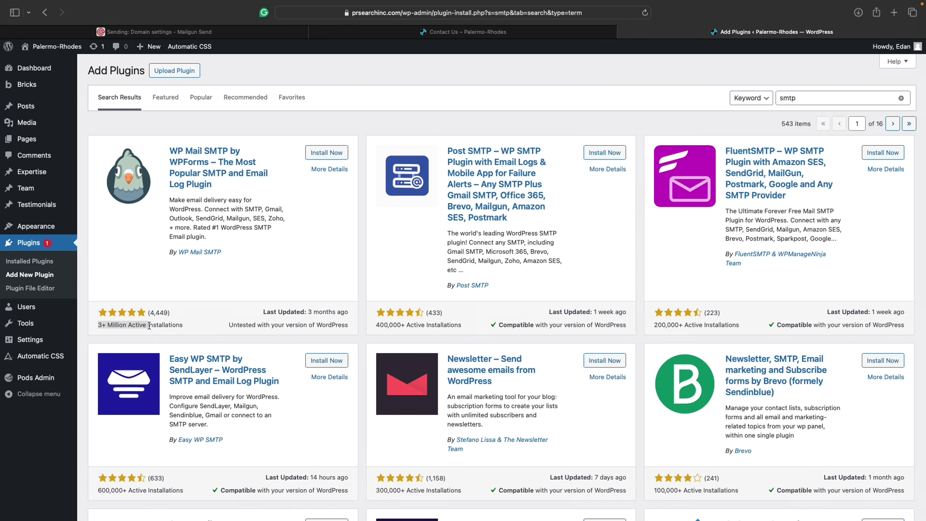
pyautogui.click(223, 313)
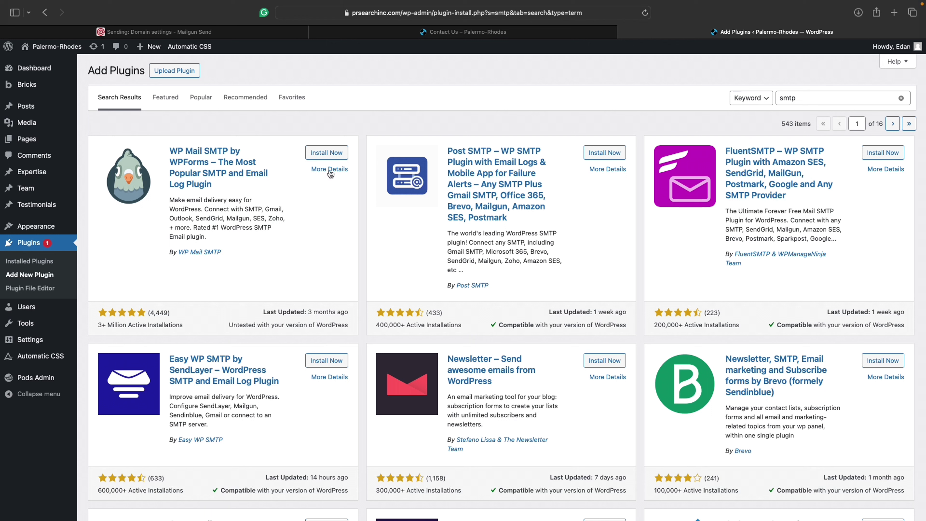
pyautogui.click(332, 153)
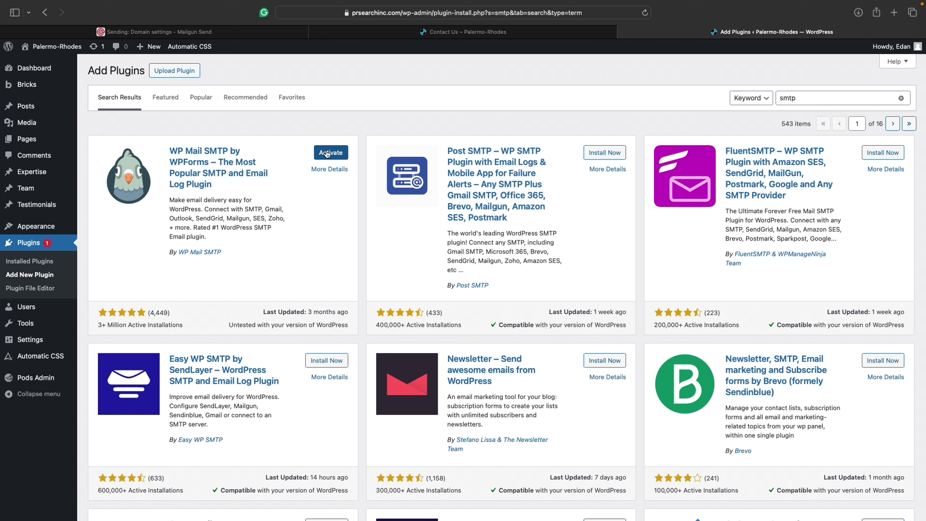
pyautogui.click(327, 153)
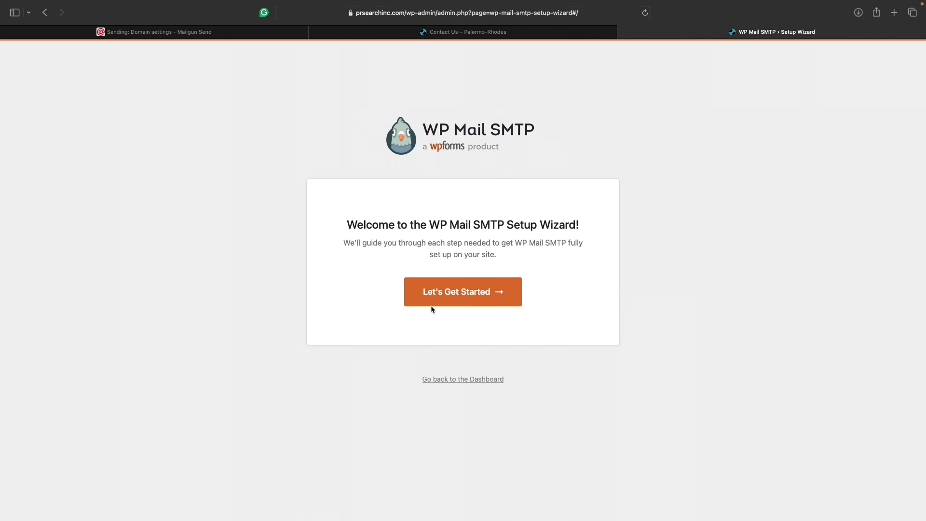
# Step: Skip the setup wizard and change the From Email to a no-reply address
pyautogui.click(458, 380)
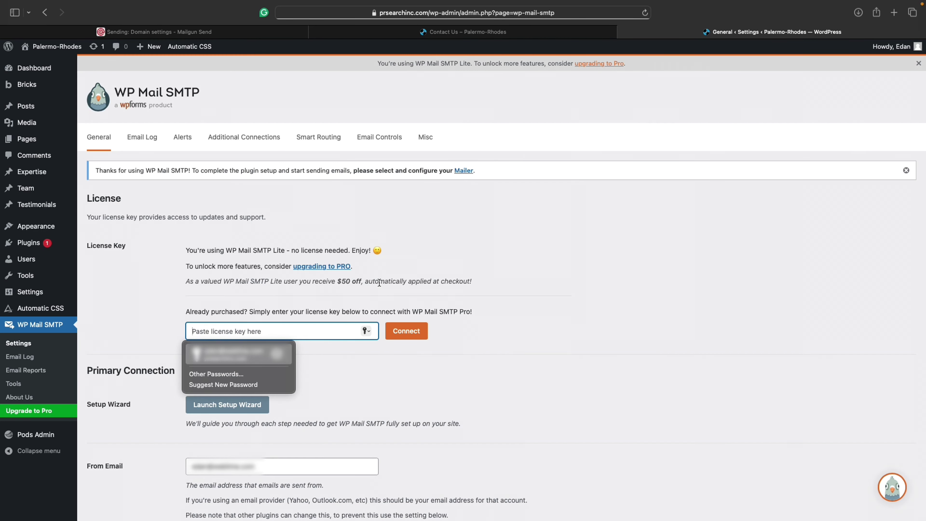
pyautogui.click(505, 293)
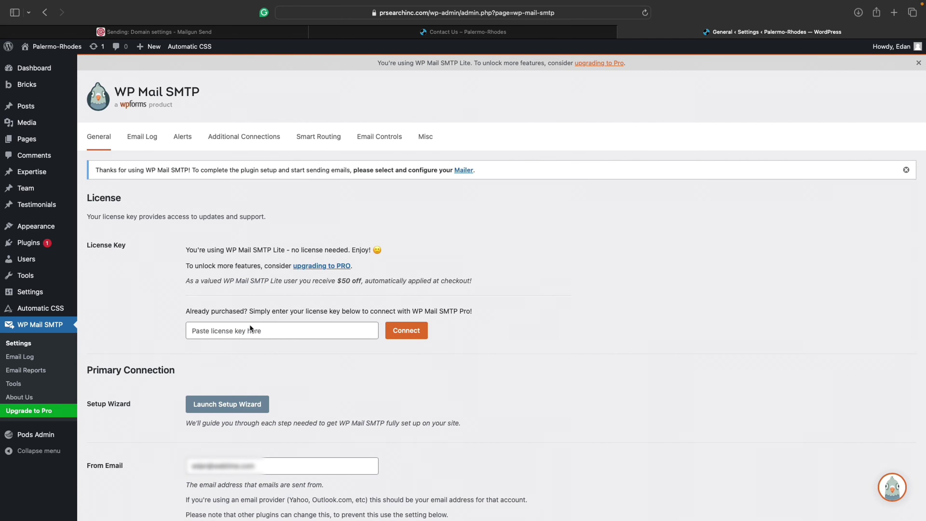
pyautogui.scroll(-5, 468, 407)
pyautogui.scroll(-3, 469, 407)
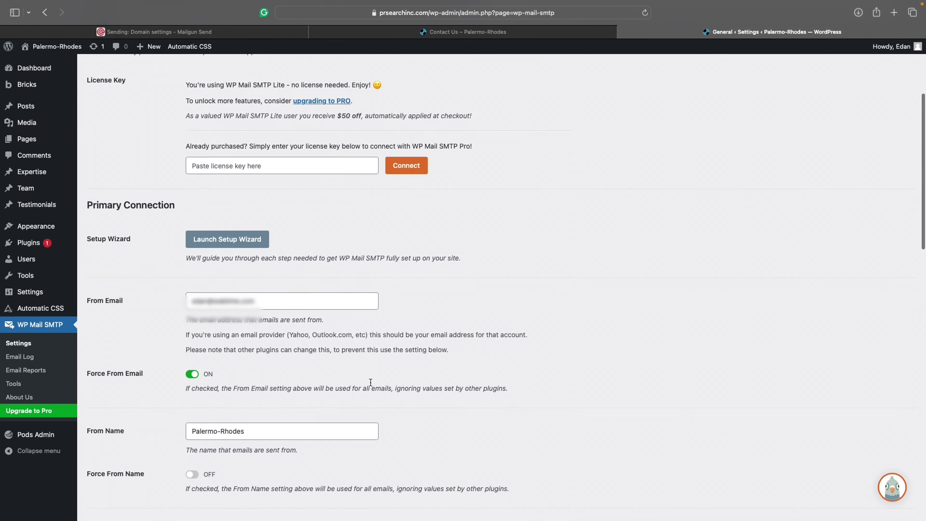
pyautogui.click(197, 283)
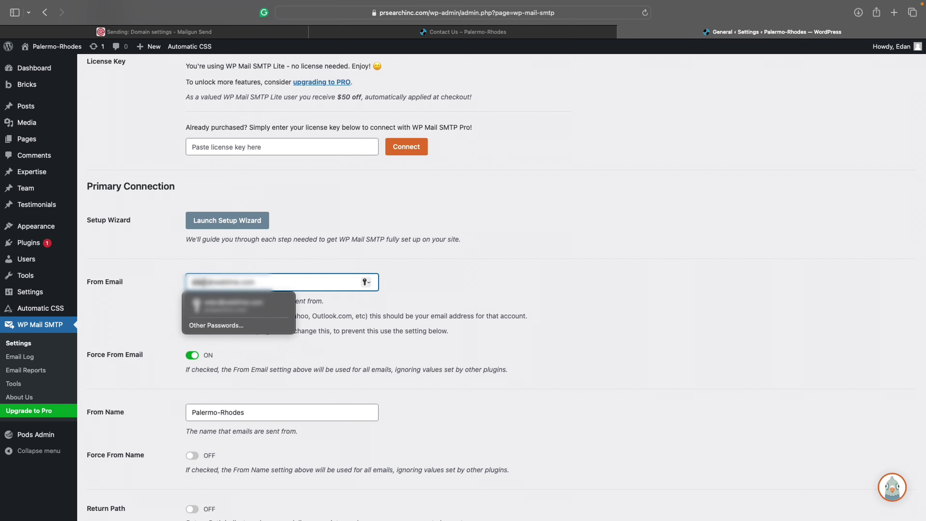
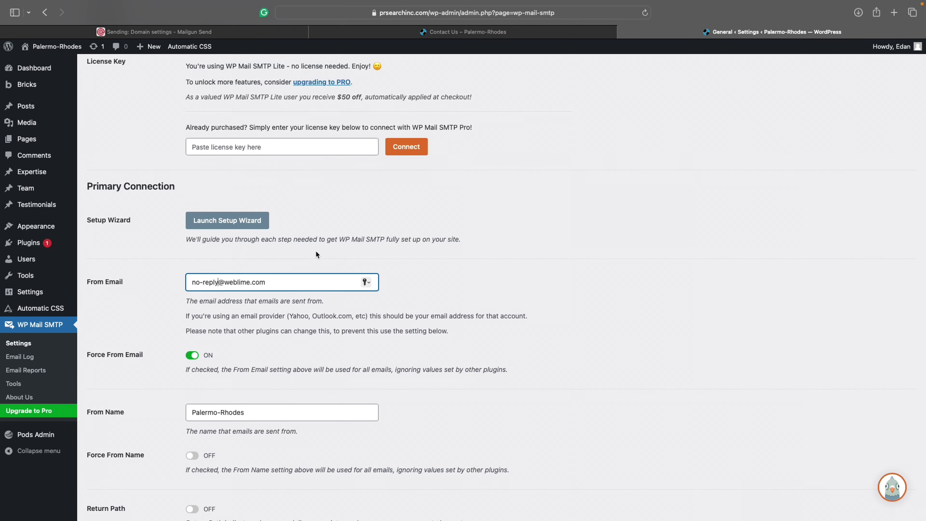
pyautogui.click(330, 259)
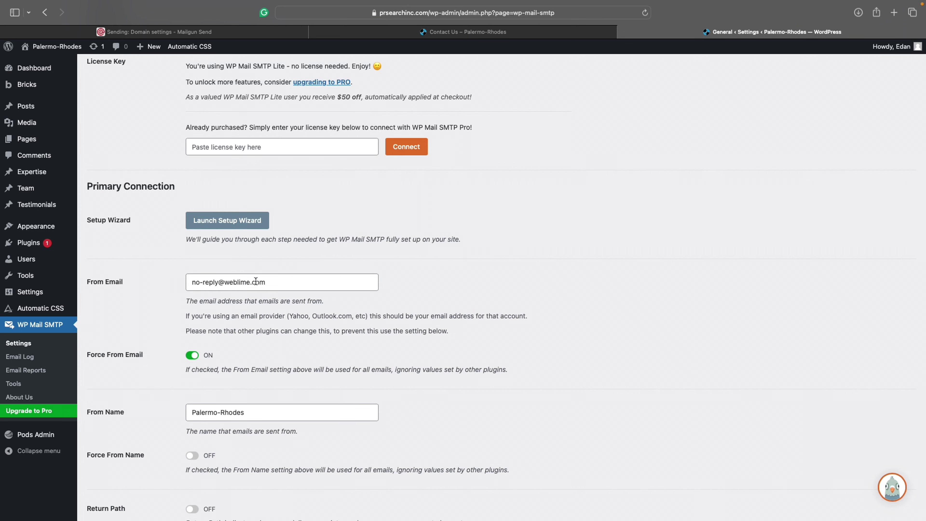
# Step: Replace the From Name with 'WebLime'
pyautogui.doubleClick(249, 412)
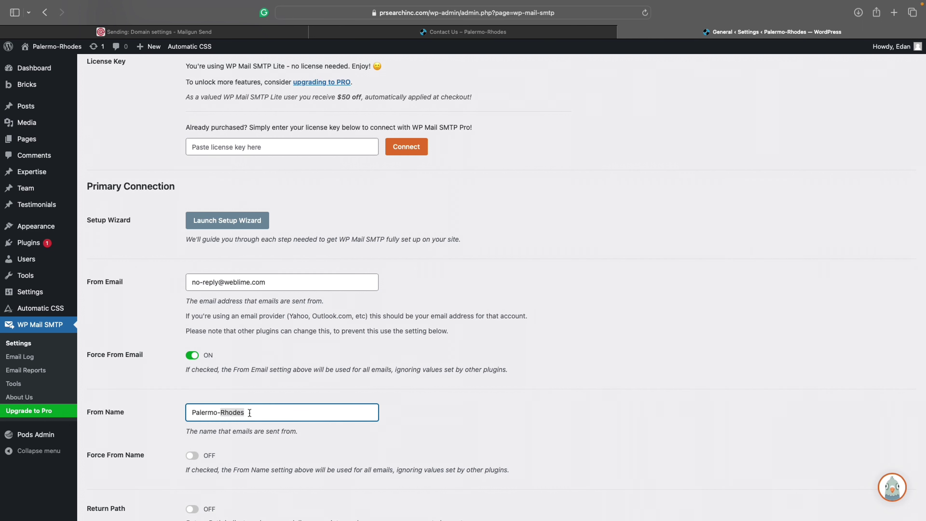
pyautogui.tripleClick(249, 412)
pyautogui.write('WebLime')
pyautogui.click(320, 391)
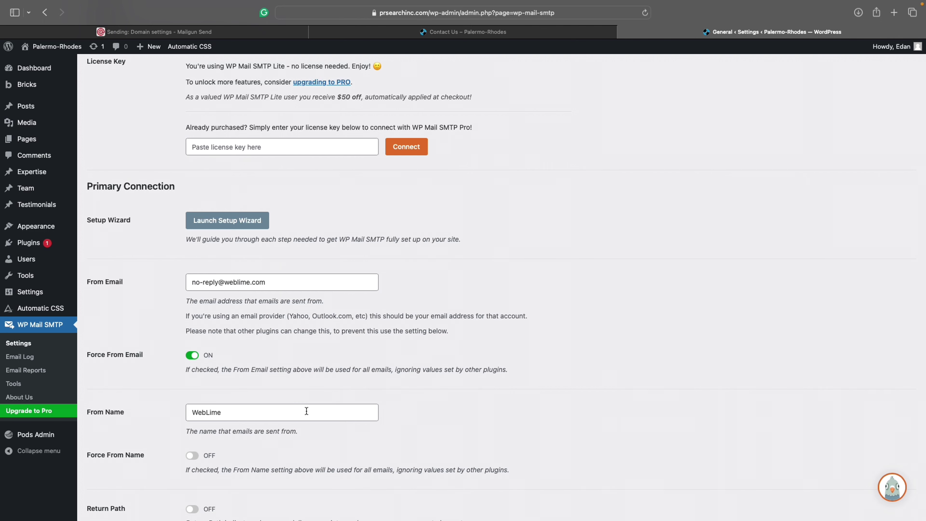
# Step: Turn on Force From Name
pyautogui.scroll(-1, 306, 413)
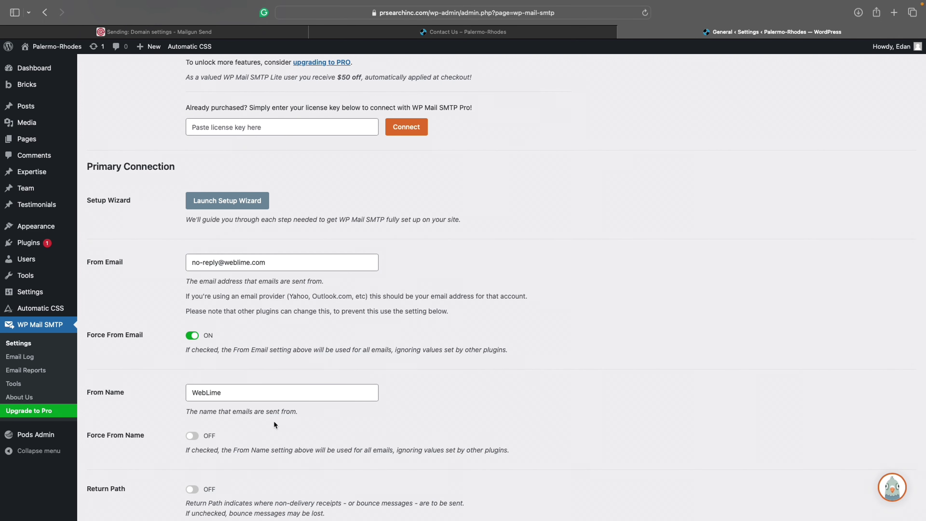
pyautogui.scroll(-1, 257, 428)
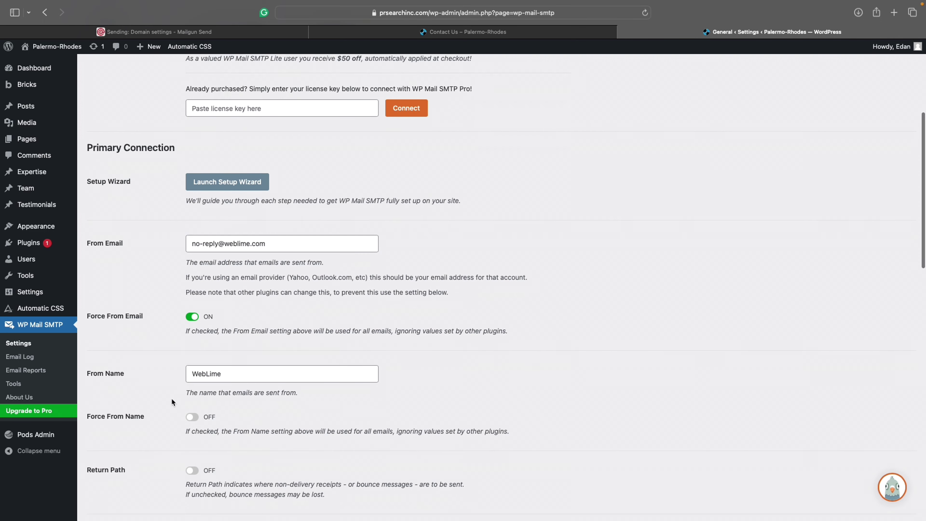
pyautogui.click(193, 417)
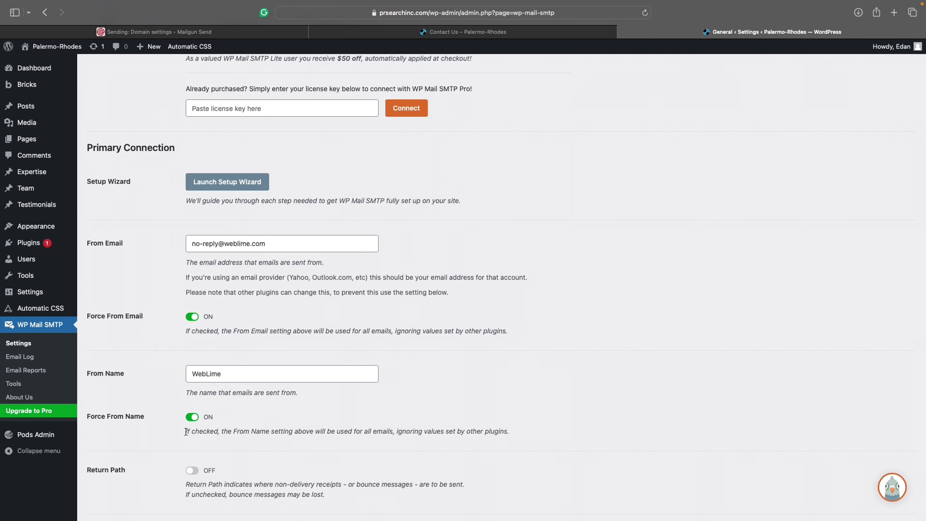
pyautogui.moveTo(186, 431); pyautogui.dragTo(298, 434)
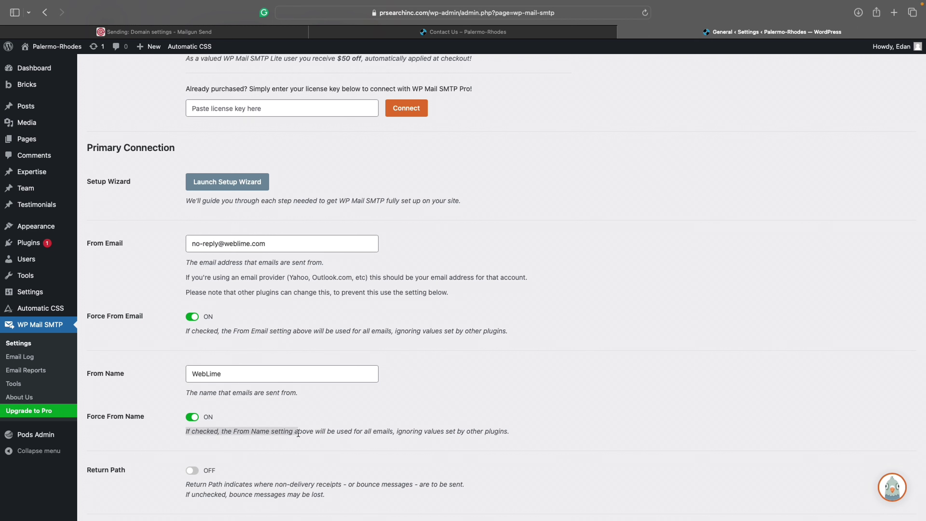
pyautogui.click(298, 433)
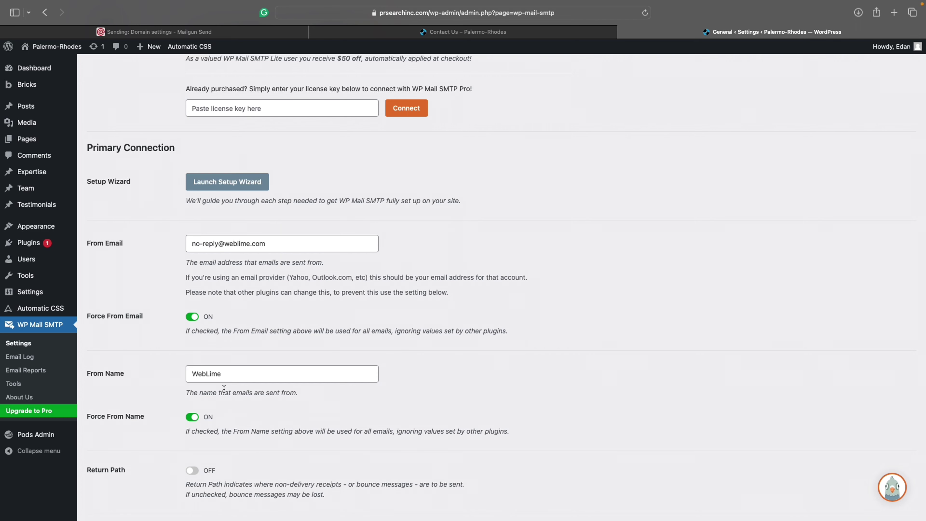
# Step: Glance at the Contact Us page, then recheck the WebLime From Name and mailer settings
pyautogui.click(509, 33)
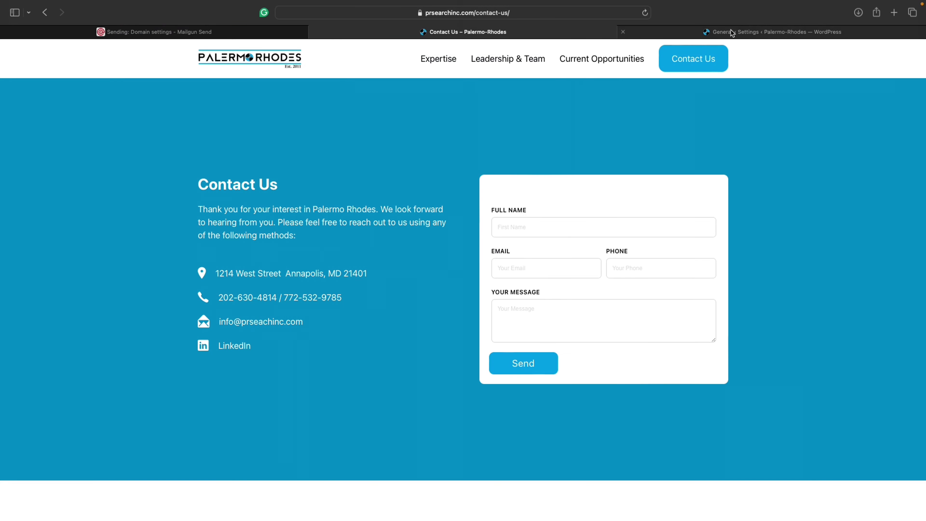
pyautogui.click(732, 33)
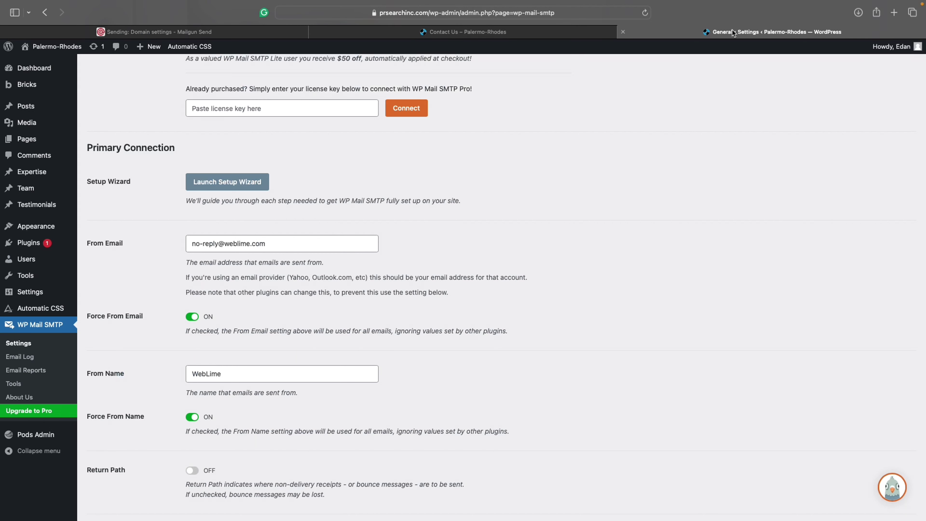
pyautogui.doubleClick(227, 374)
pyautogui.click(155, 383)
pyautogui.scroll(-3, 176, 380)
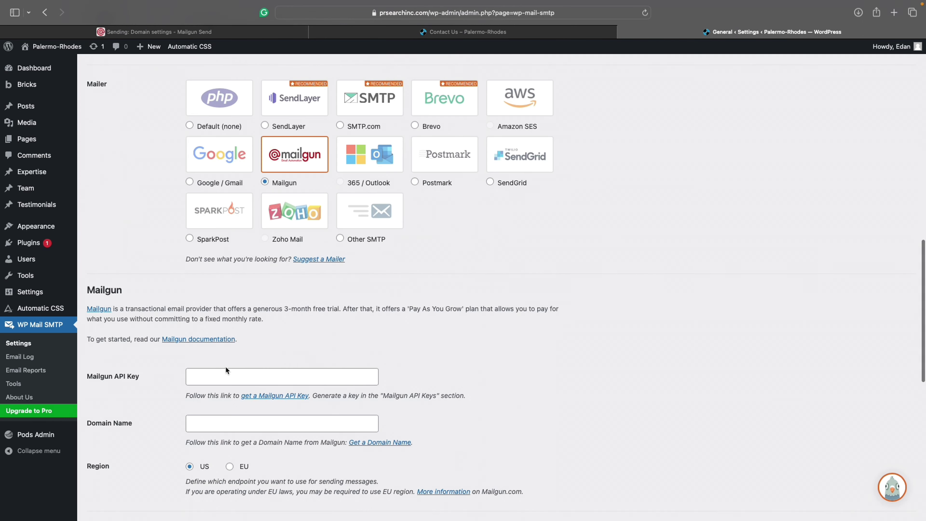
pyautogui.scroll(-3, 224, 363)
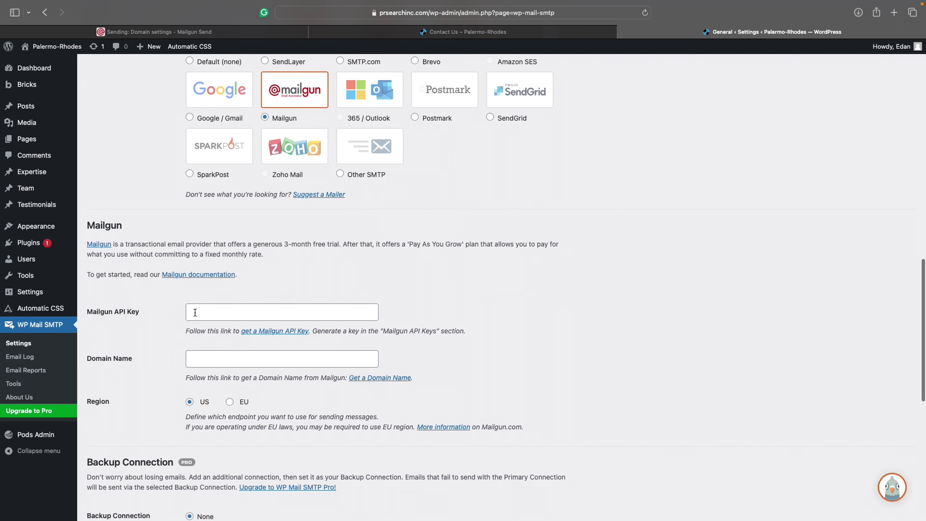
pyautogui.click(227, 34)
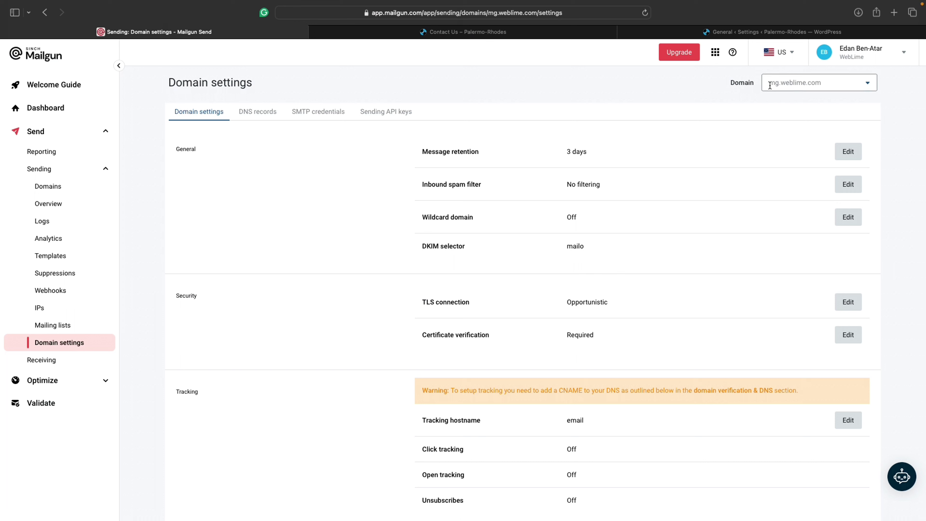
# Step: Show the Mailgun domain's sending API keys and check the site's domain in the address bar
pyautogui.scroll(-2, 574, 130)
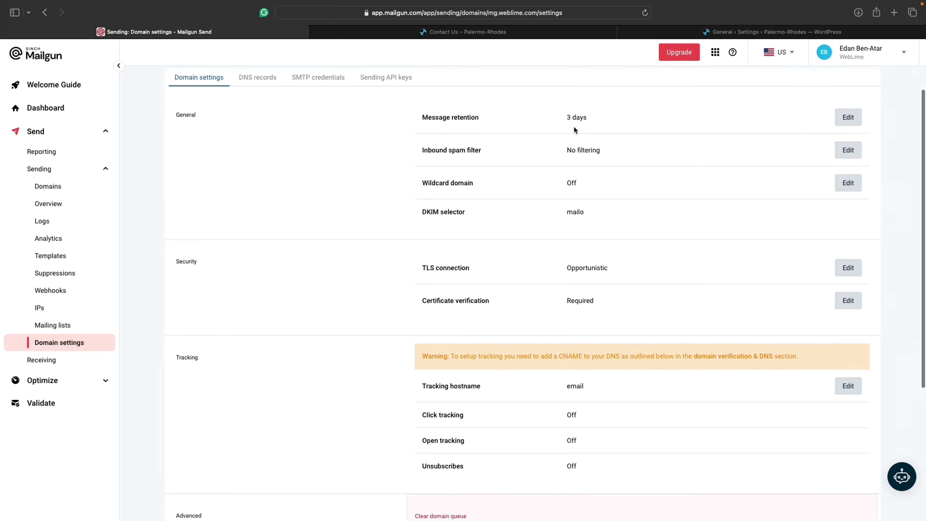
pyautogui.scroll(2, 574, 130)
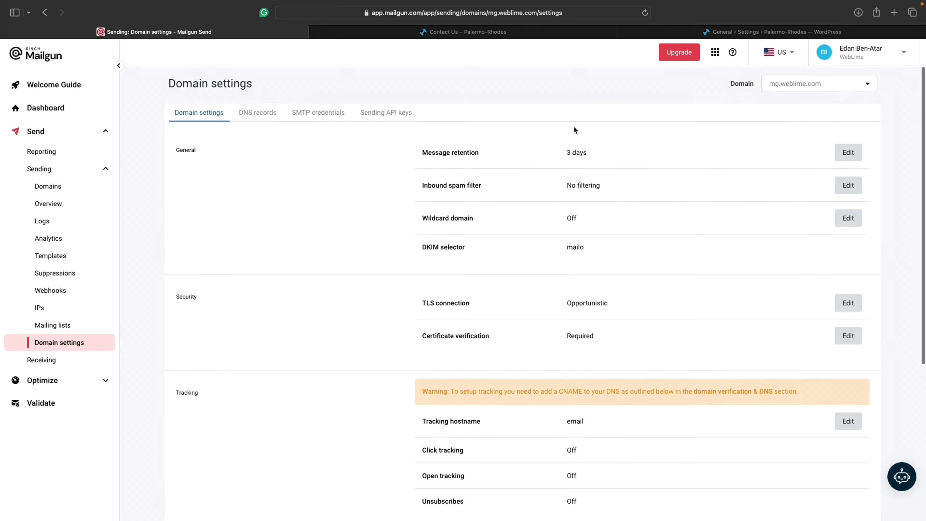
pyautogui.click(375, 116)
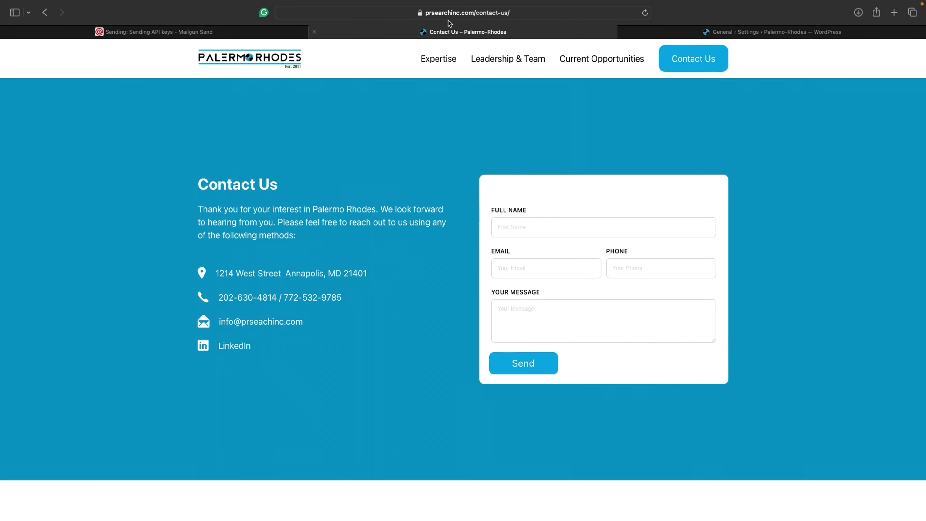
pyautogui.click(439, 12)
pyautogui.doubleClick(320, 16)
pyautogui.press('super+c')
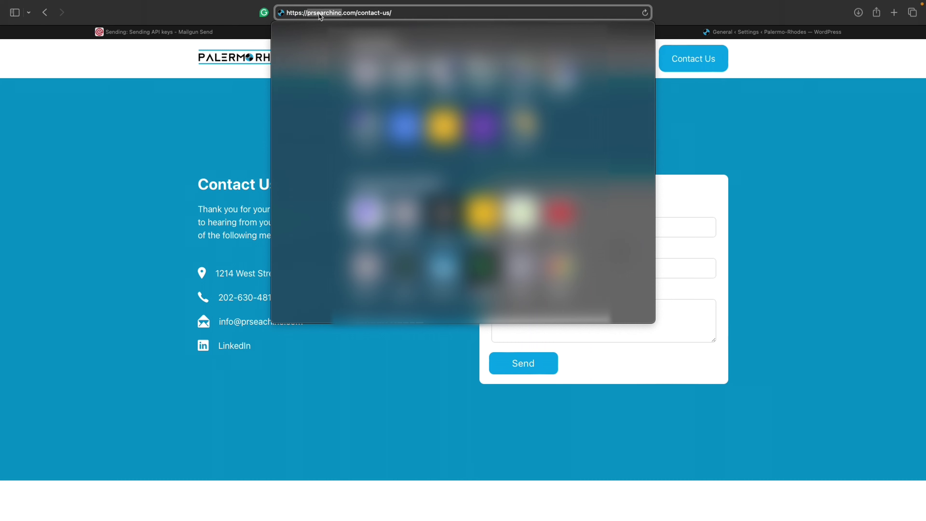
pyautogui.click(719, 113)
pyautogui.click(778, 33)
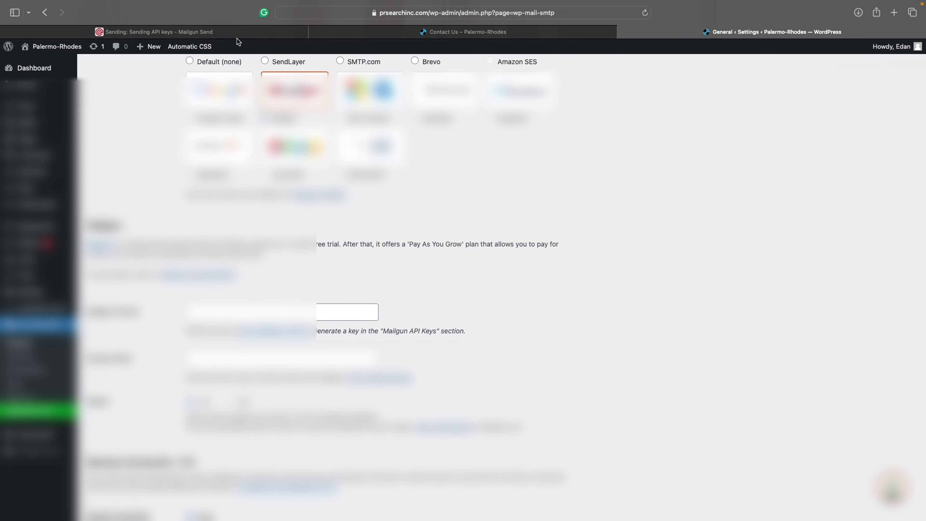
pyautogui.click(237, 35)
# Step: Create a sending key described 'Prsearchinc' and copy the generated key
pyautogui.click(412, 283)
pyautogui.press('super+v')
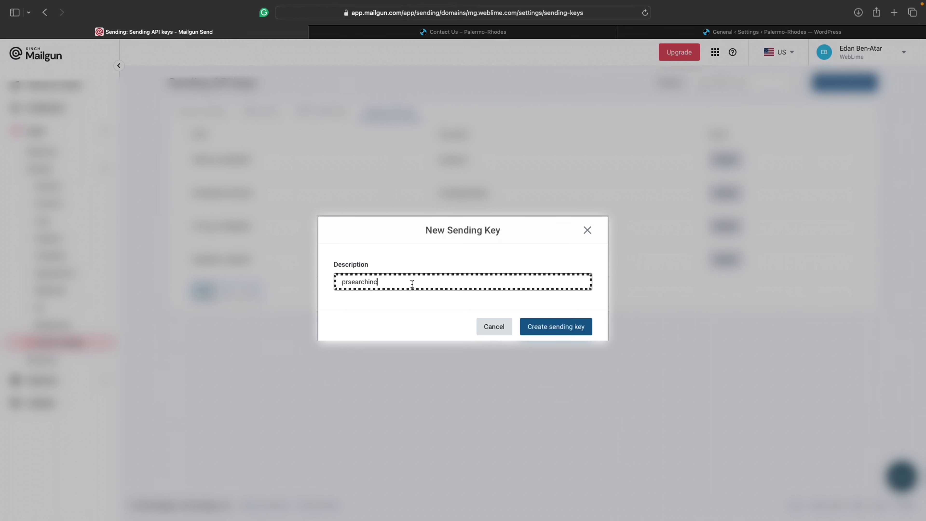
pyautogui.press('super+Left')
pyautogui.press('Delete')
pyautogui.write('P')
pyautogui.click(554, 325)
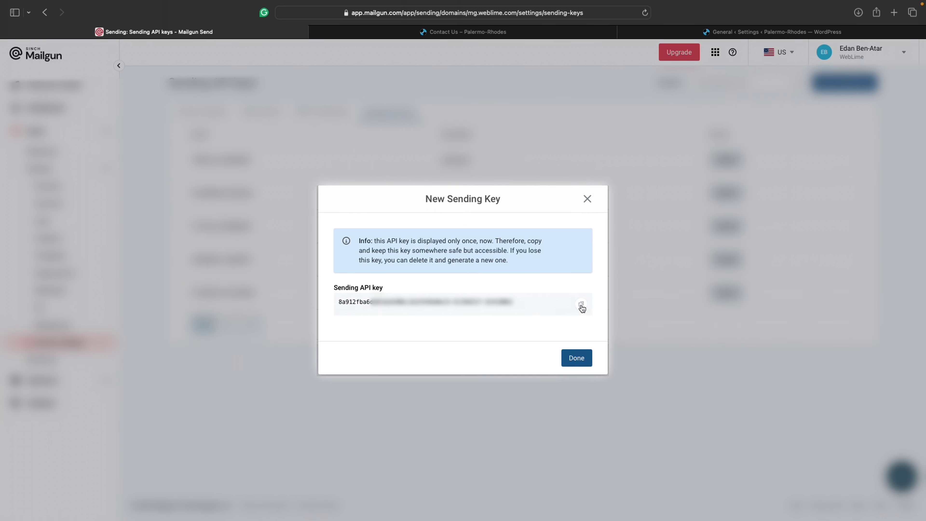
pyautogui.click(581, 308)
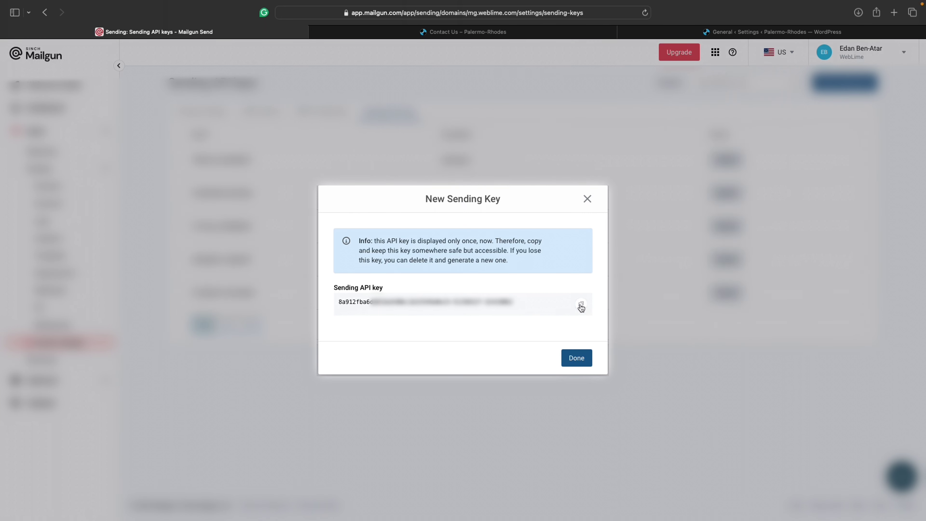
pyautogui.click(581, 358)
pyautogui.press('super+3')
# Step: Enter the copied Mailgun API key and domain mg.weblime.com, save, and decline the browser password prompt
pyautogui.click(234, 288)
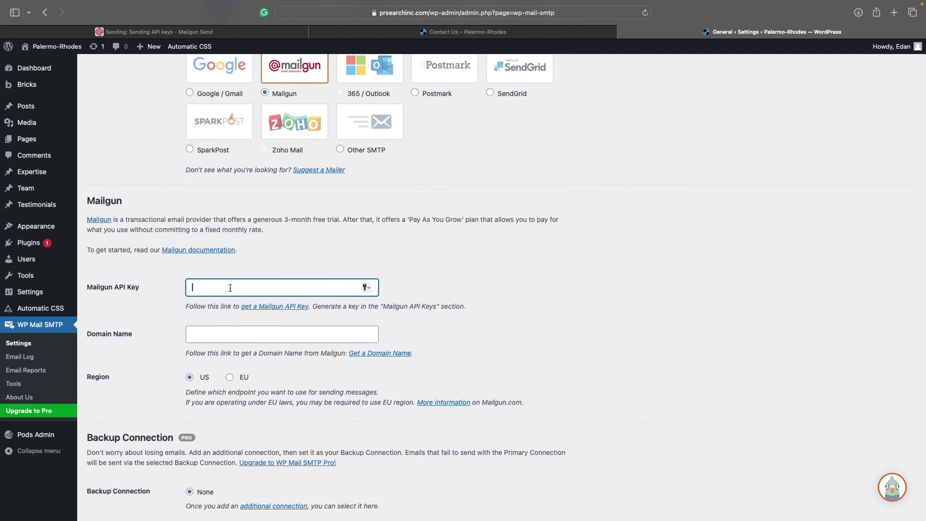
pyautogui.press('super+v')
pyautogui.click(341, 256)
pyautogui.scroll(-2, 341, 257)
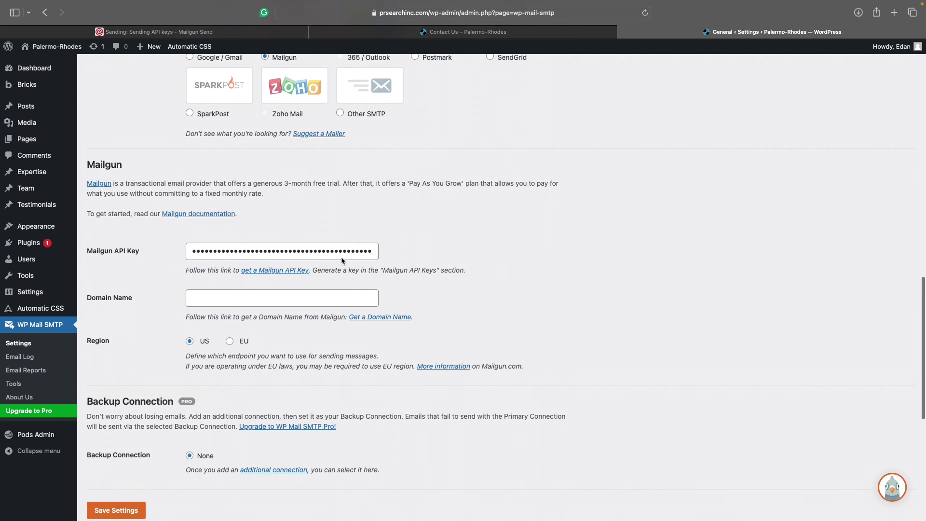
pyautogui.click(216, 293)
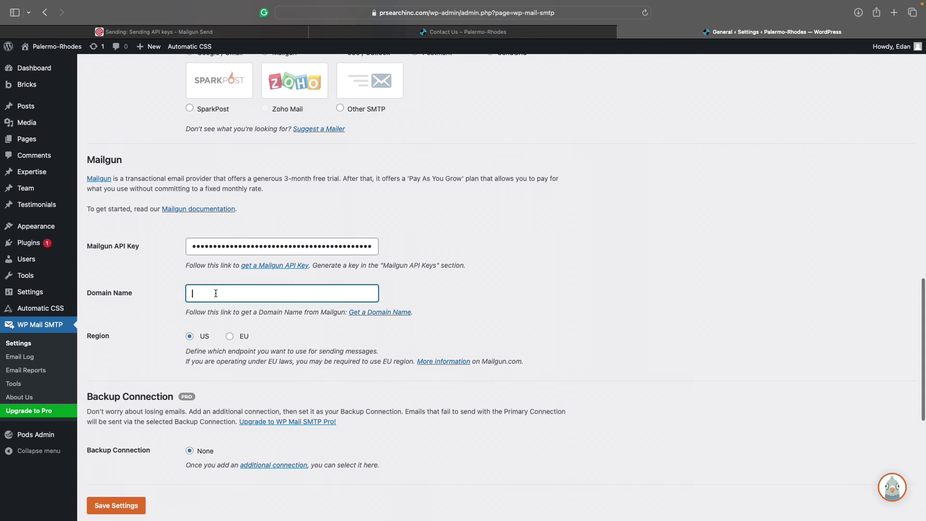
pyautogui.write('mg.weblime.com')
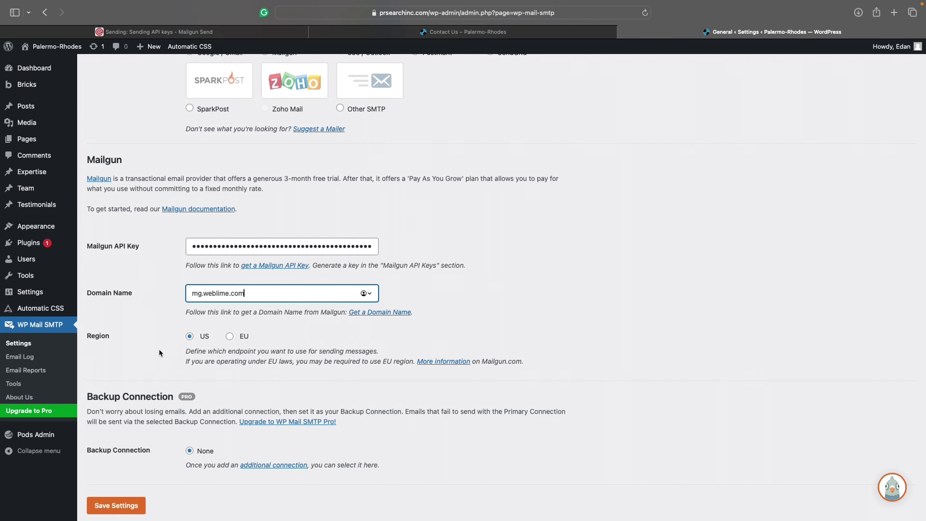
pyautogui.scroll(-3, 160, 355)
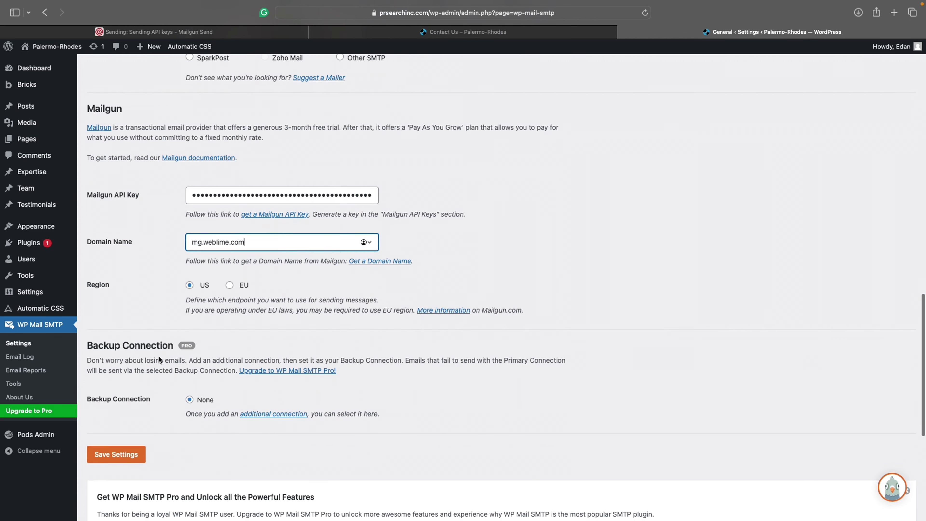
pyautogui.click(133, 456)
pyautogui.click(496, 321)
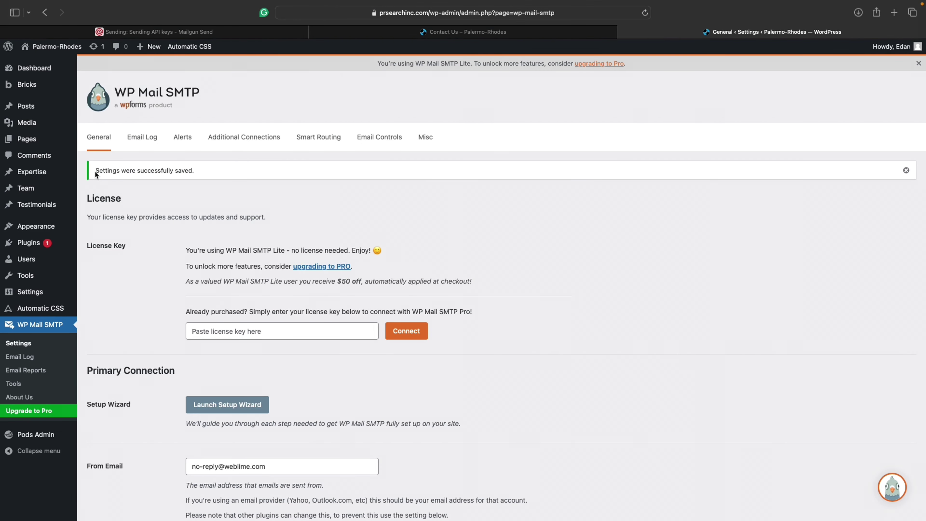
# Step: Confirm the settings-saved notice, then reload the site's Contact Us page
pyautogui.moveTo(95, 170); pyautogui.dragTo(192, 171)
pyautogui.click(192, 172)
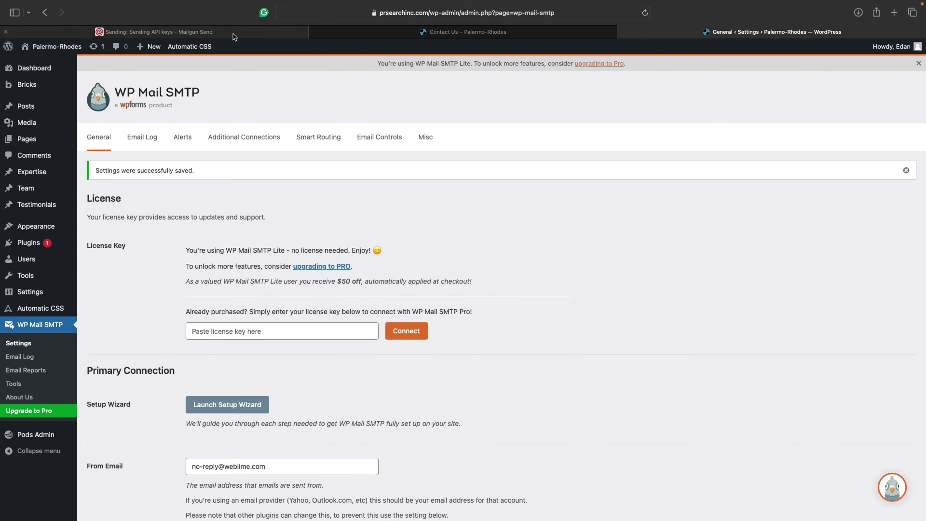
pyautogui.scroll(-4, 394, 231)
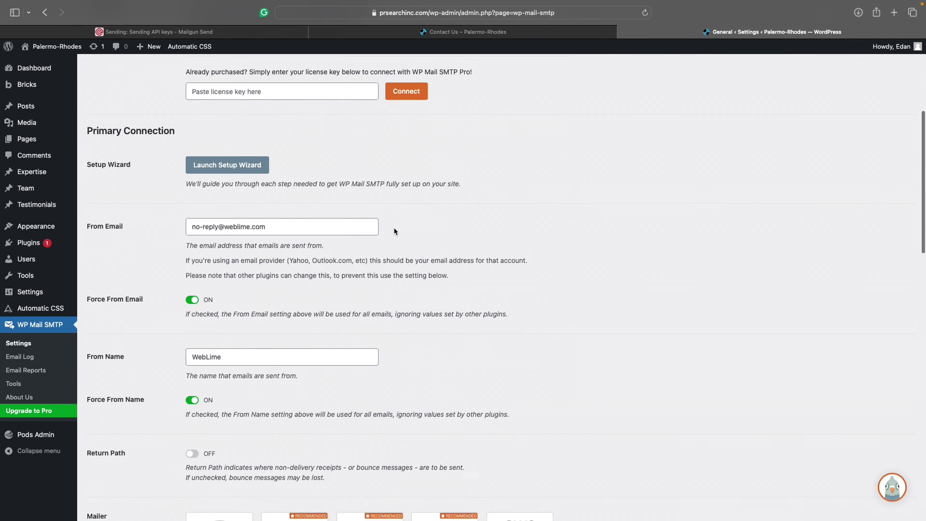
pyautogui.scroll(-10, 394, 227)
pyautogui.scroll(12, 393, 227)
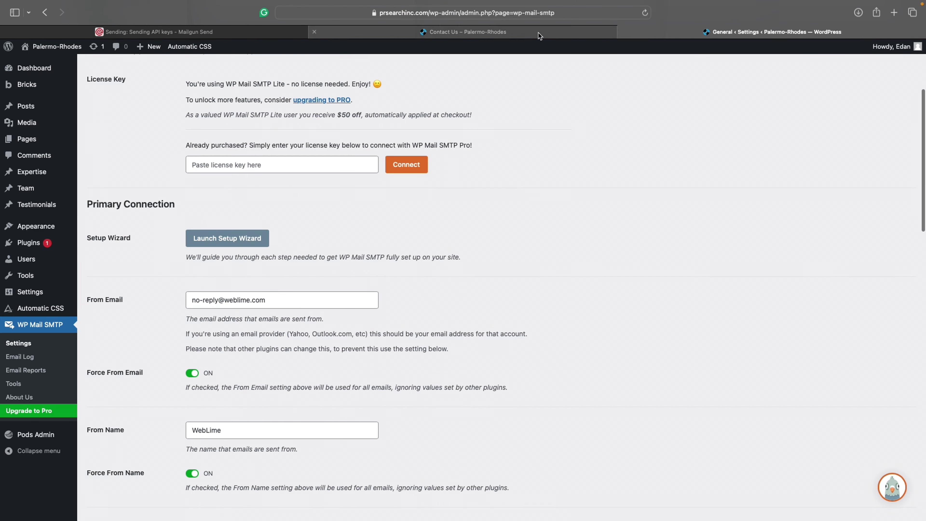
pyautogui.click(539, 35)
pyautogui.press('super+r')
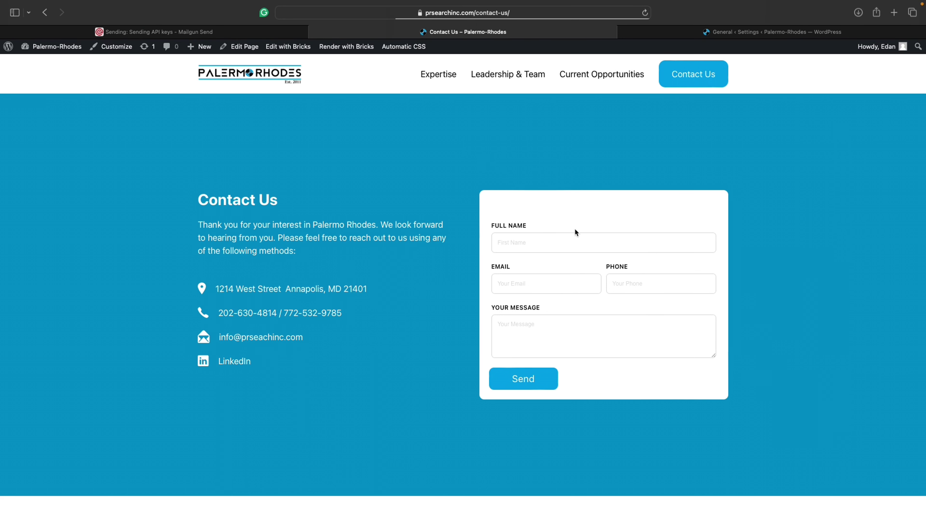
# Step: Fill the form with a test name, email, phone and message 'This is a test! :)', then send it
pyautogui.click(534, 245)
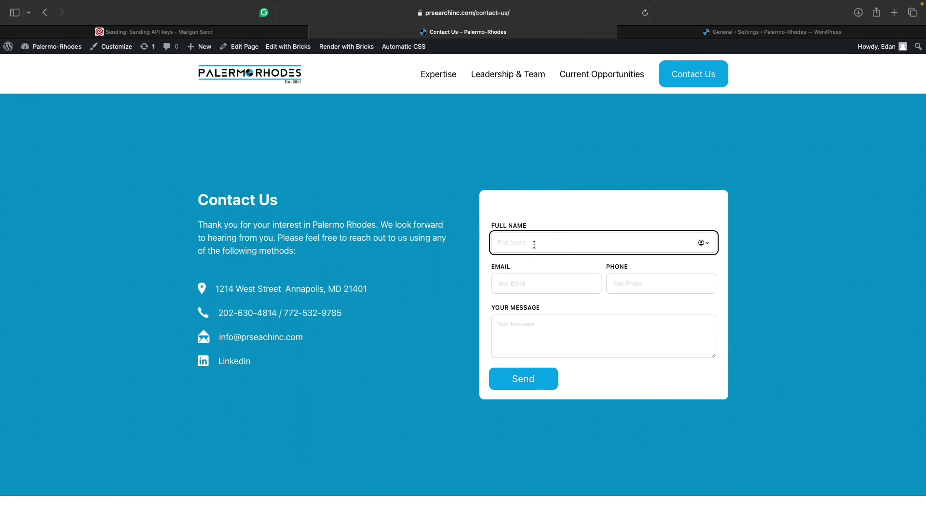
pyautogui.write('Edan')
pyautogui.press('Tab')
pyautogui.write('edan')
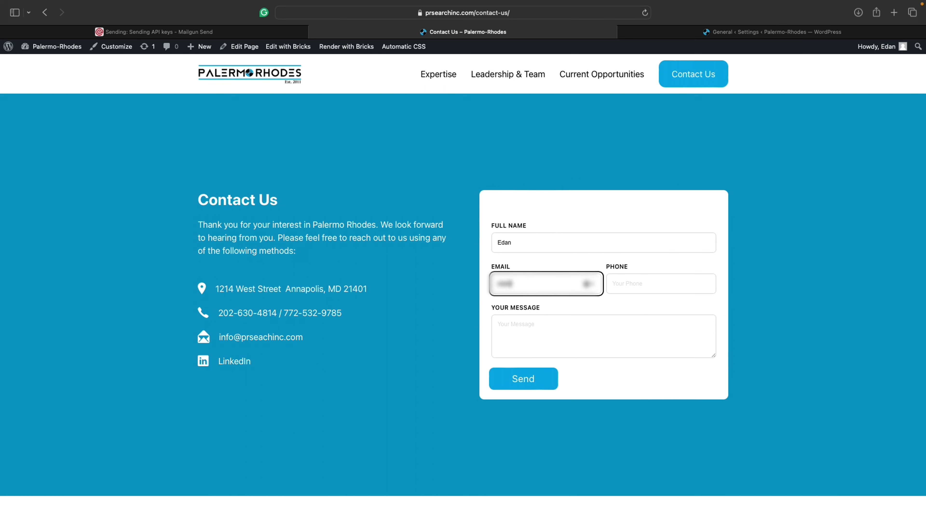
pyautogui.press('Tab')
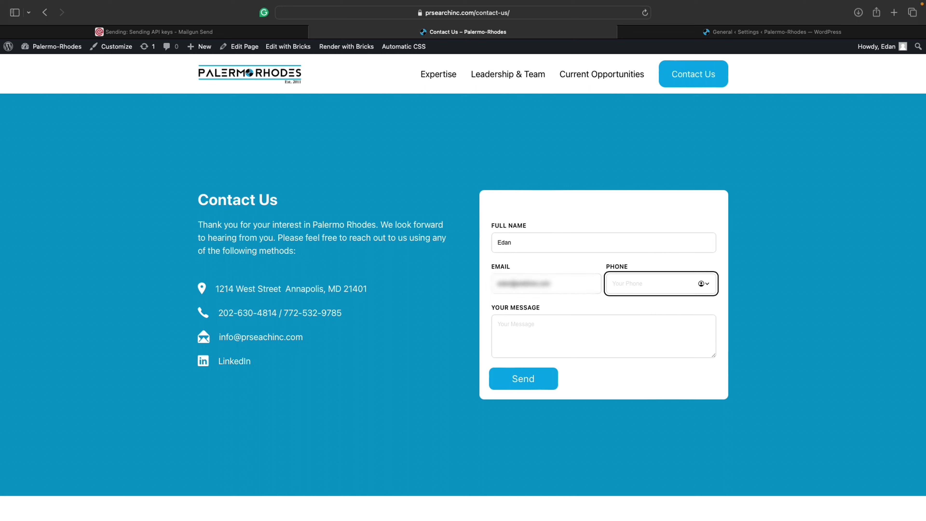
pyautogui.write('20202020241')
pyautogui.press('Tab')
pyautogui.write('This is')
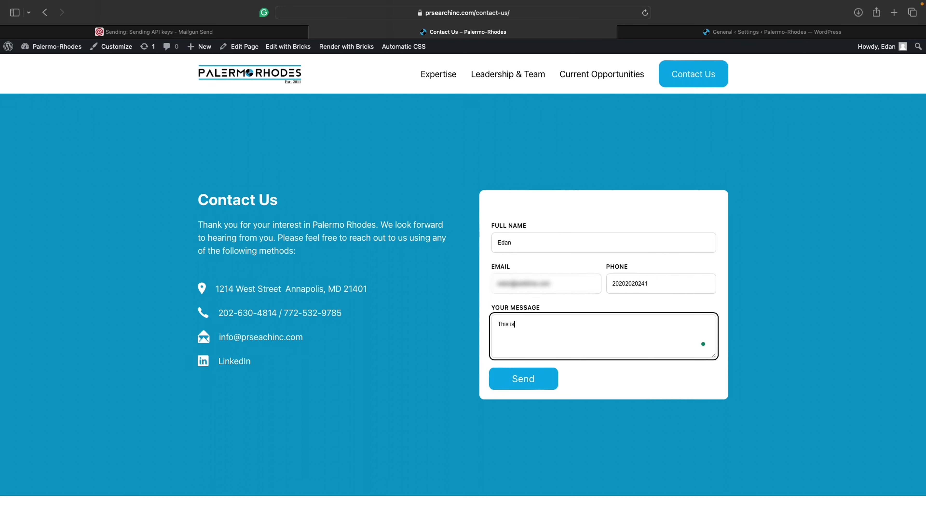
pyautogui.write(' a test! :)')
pyautogui.click(523, 378)
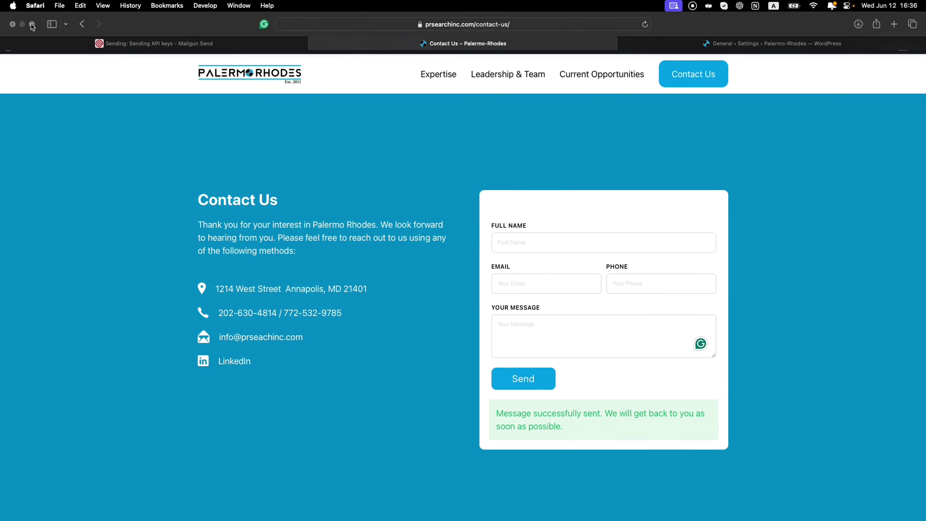
pyautogui.click(32, 28)
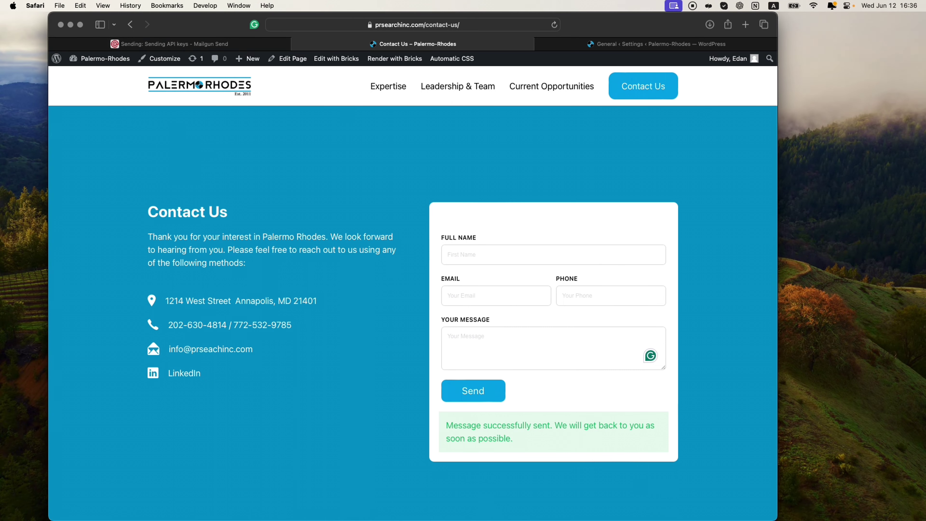
# Step: Check the Contact form request email's contact-us link, test message and WebLime sender address
pyautogui.press('super+Tab')
pyautogui.moveTo(192, 46); pyautogui.dragTo(449, 66)
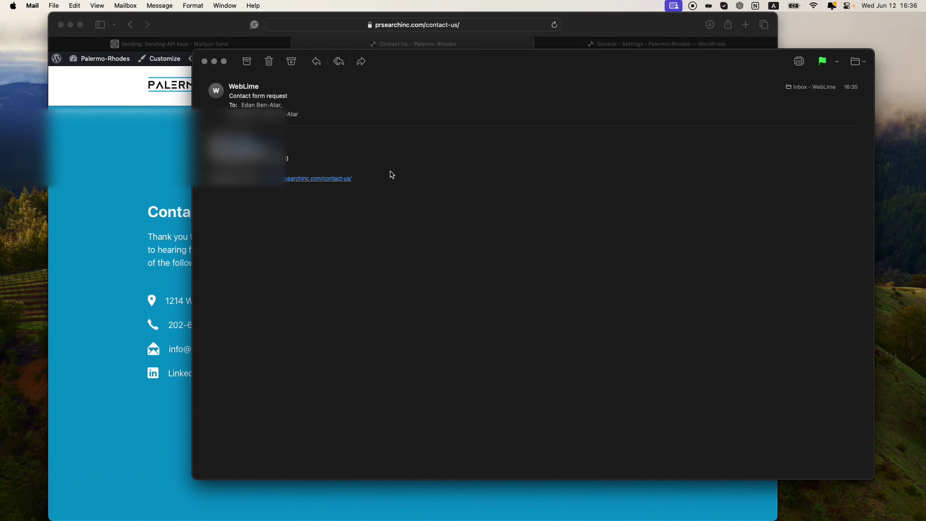
pyautogui.moveTo(657, 61); pyautogui.dragTo(673, 68)
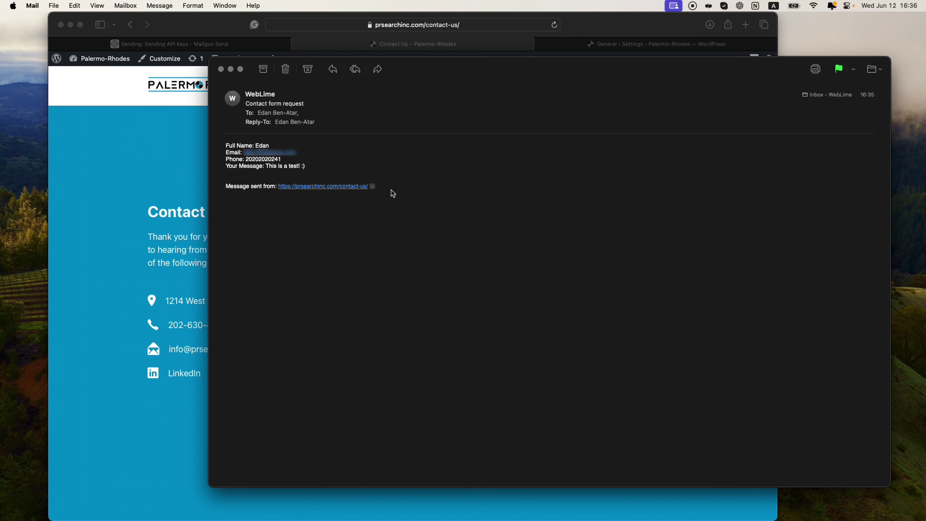
pyautogui.moveTo(384, 186); pyautogui.dragTo(277, 186)
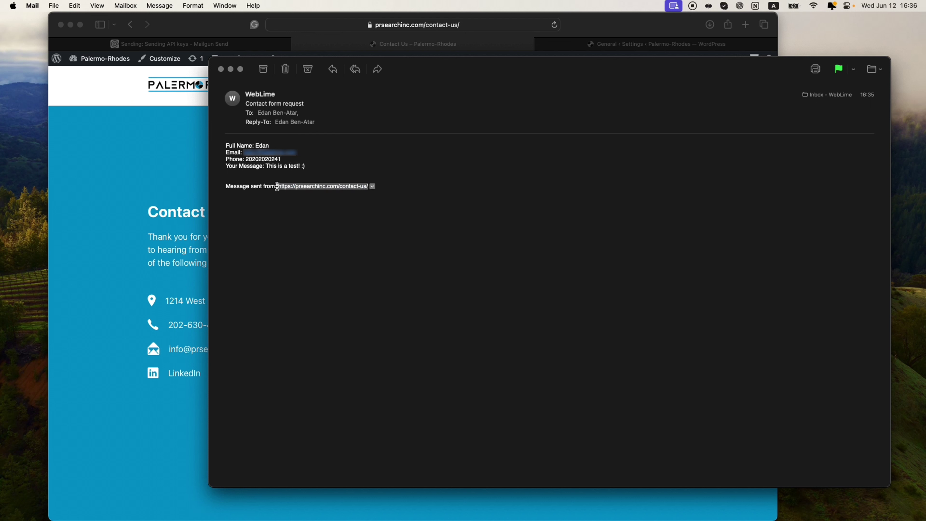
pyautogui.click(280, 199)
pyautogui.moveTo(306, 166); pyautogui.dragTo(265, 163)
pyautogui.click(291, 182)
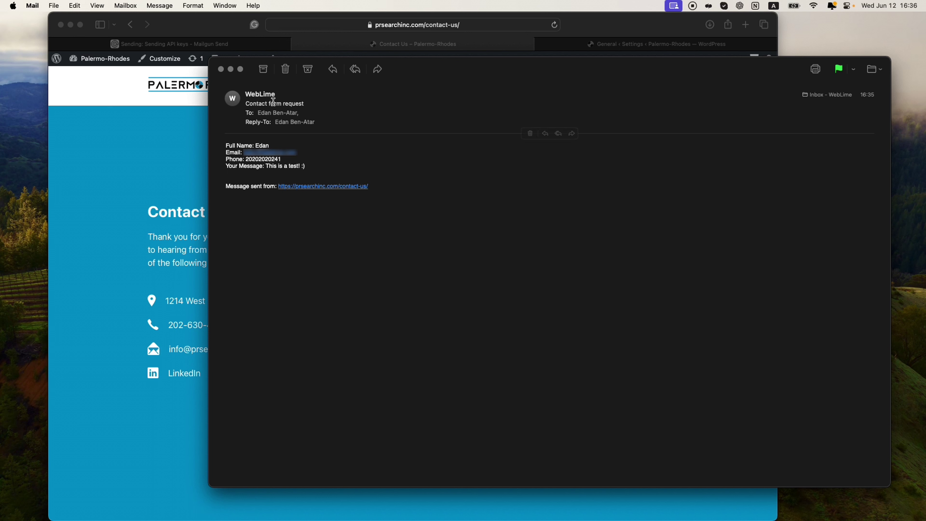
pyautogui.click(279, 96)
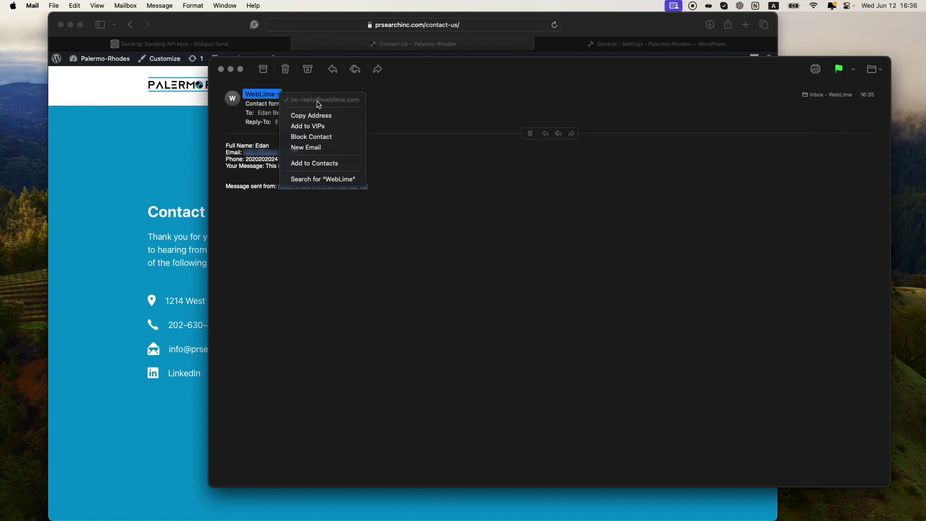
pyautogui.click(419, 163)
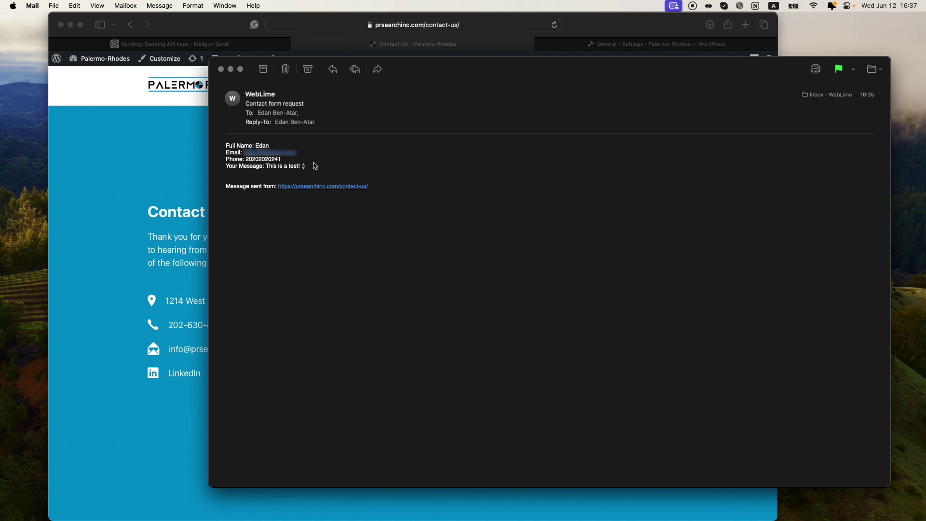
pyautogui.click(189, 162)
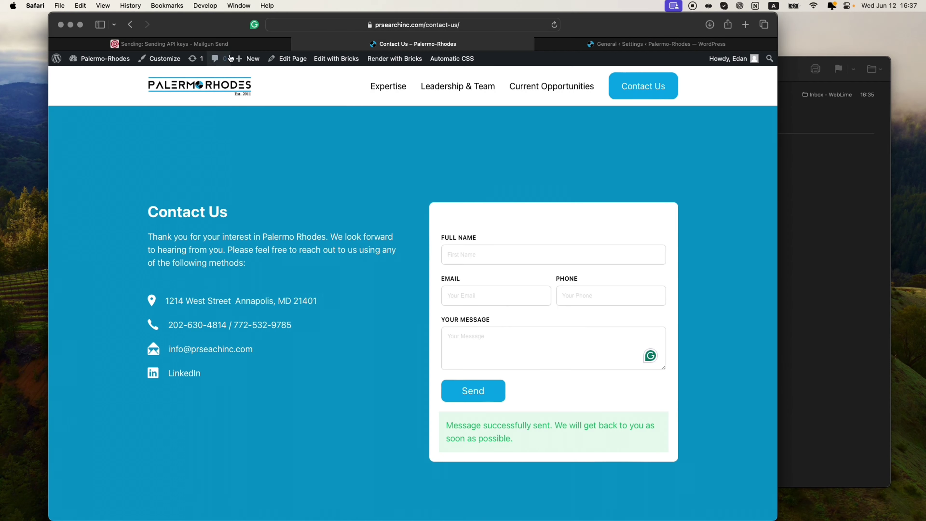
# Step: Open Mailgun's Send > Sending > Logs, showing the WebLime email as Delivered
pyautogui.click(235, 46)
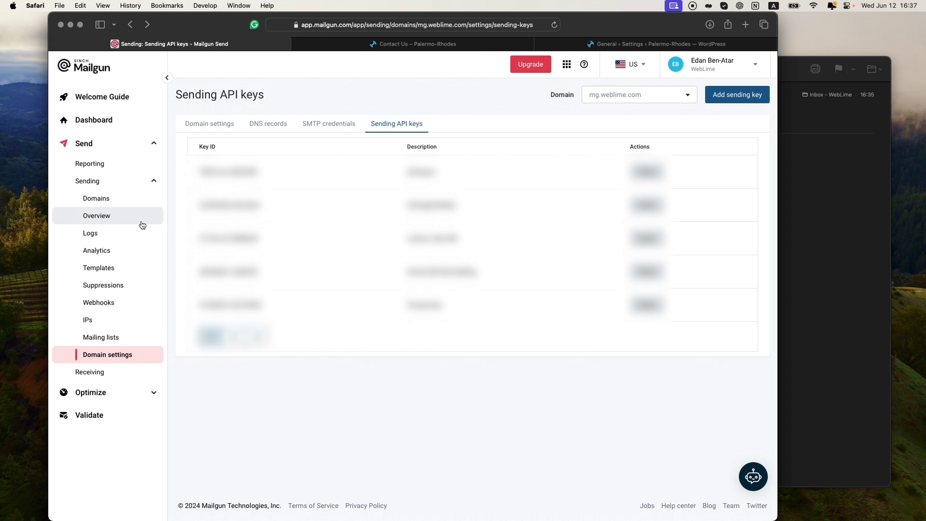
pyautogui.click(100, 233)
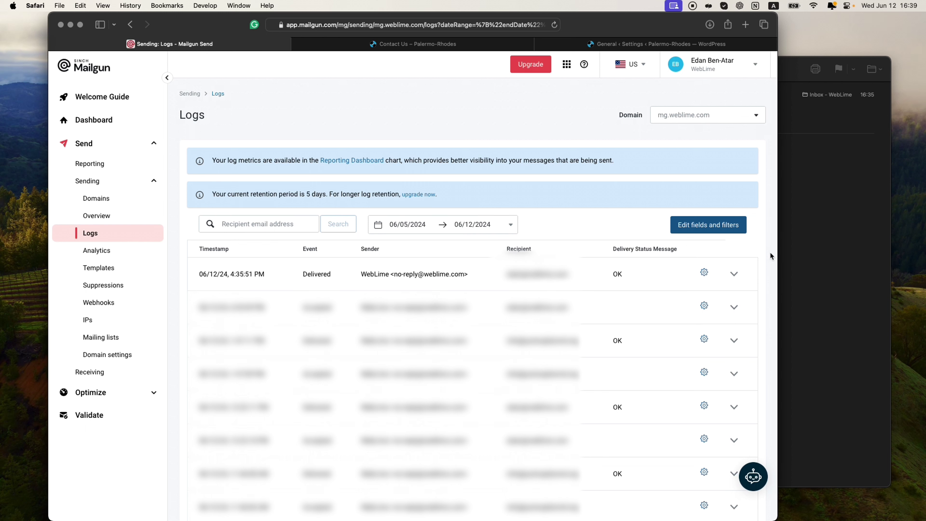
pyautogui.click(828, 238)
# Step: Switch from the Mailgun logs window over to Notion
pyautogui.press('super+Tab')
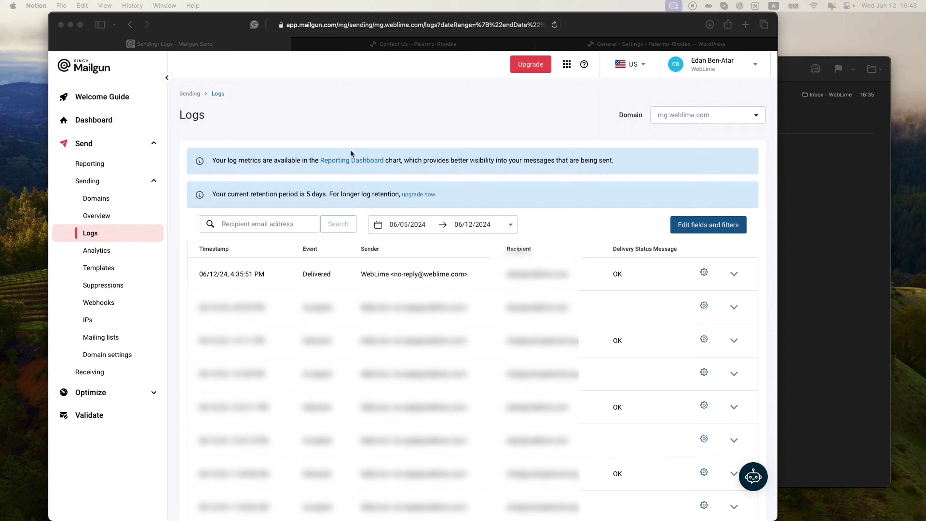